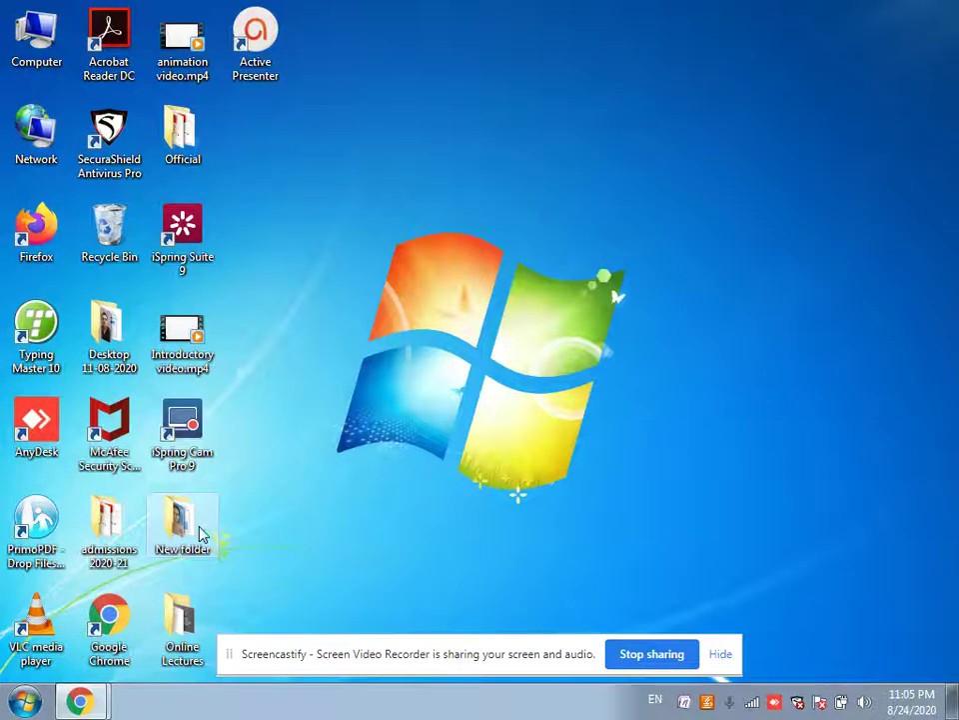
Browse the Start menu's All Programs list to the Microsoft Office folder, then dismiss the menu
click(27, 700)
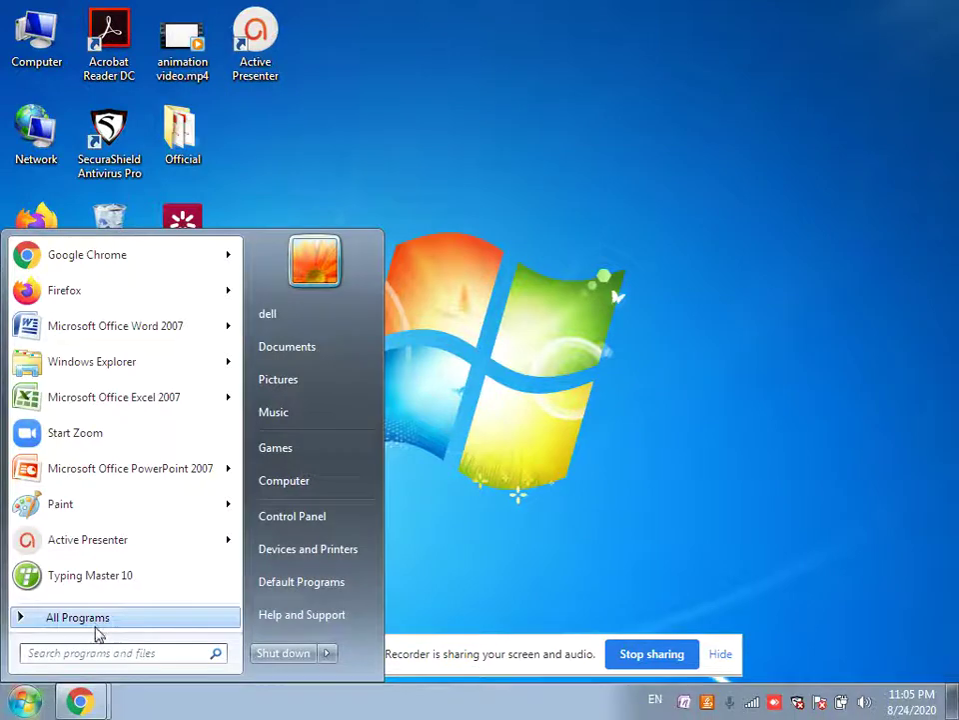
click(96, 621)
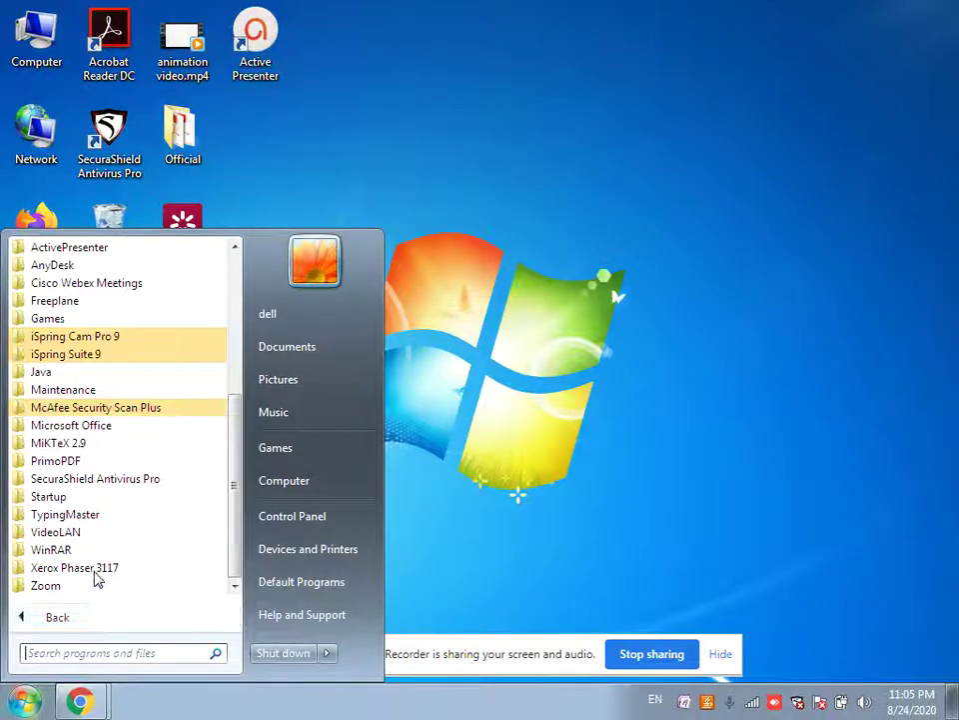
click(96, 427)
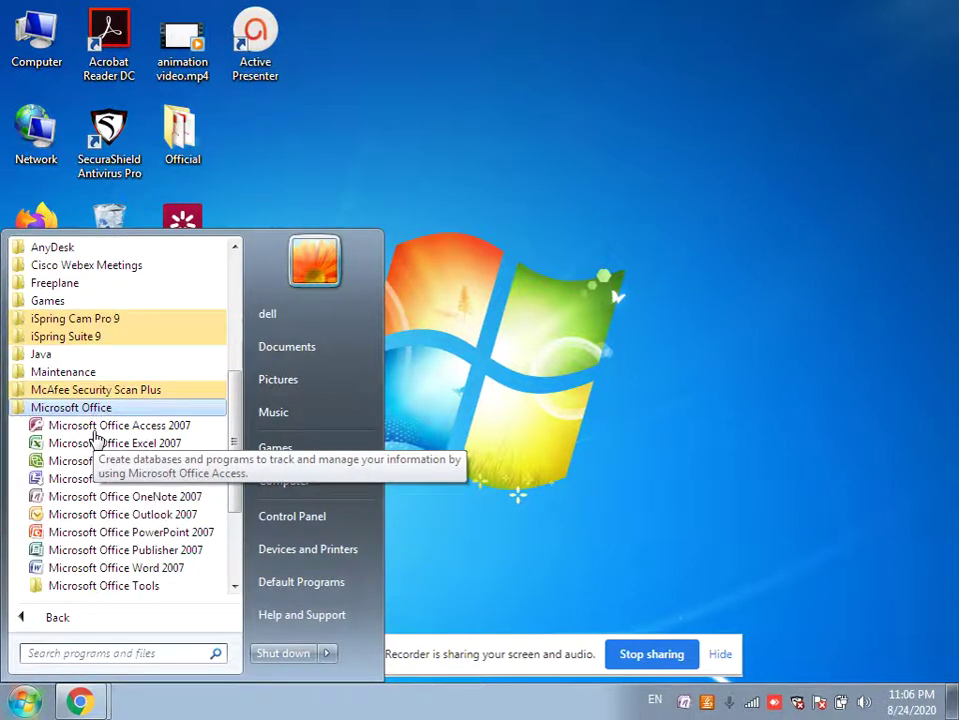
click(80, 568)
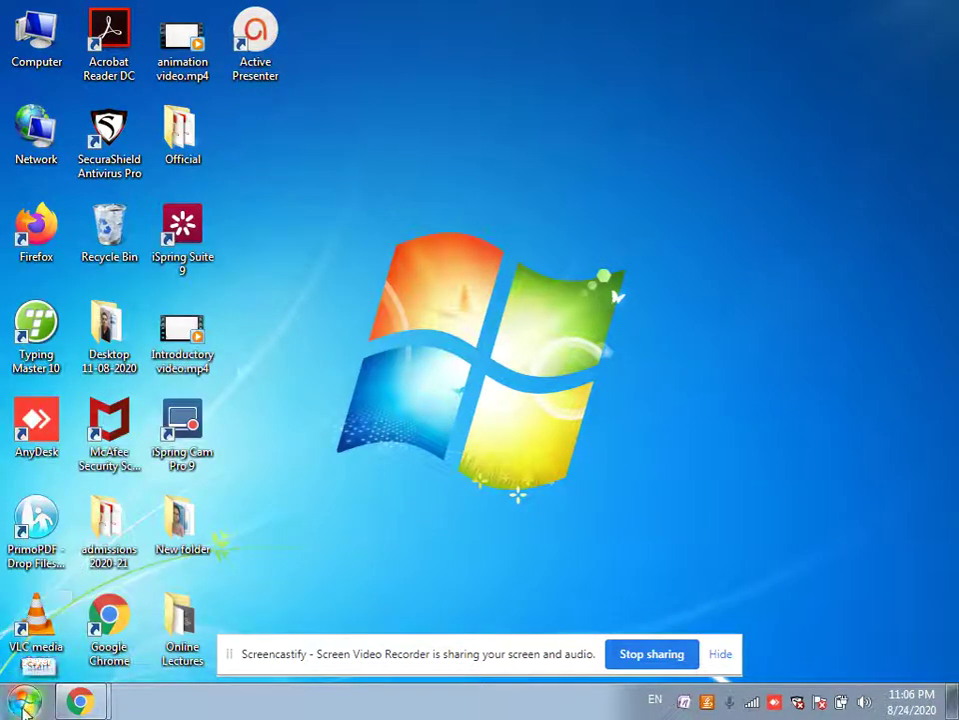
click(25, 703)
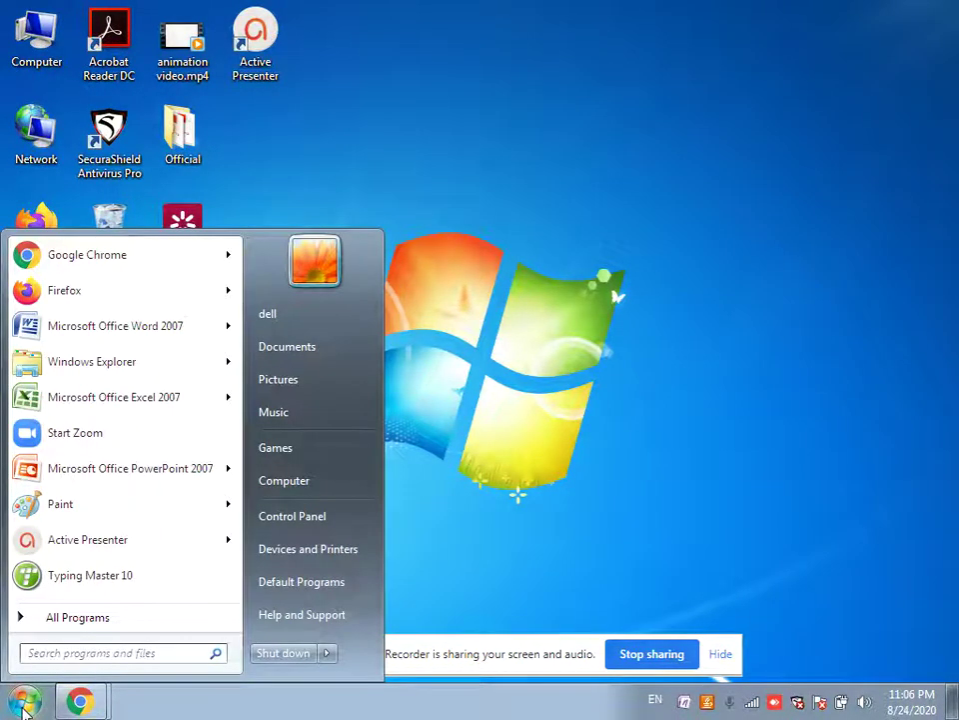
click(461, 461)
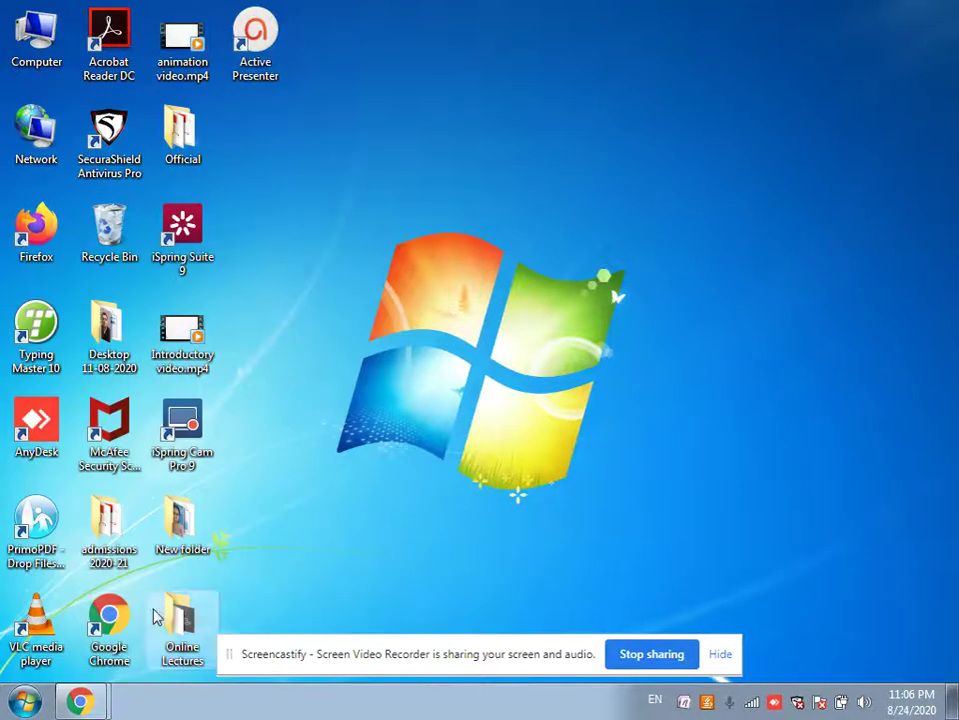
Launch Microsoft Office Word 2007 from All Programs > Microsoft Office
click(26, 701)
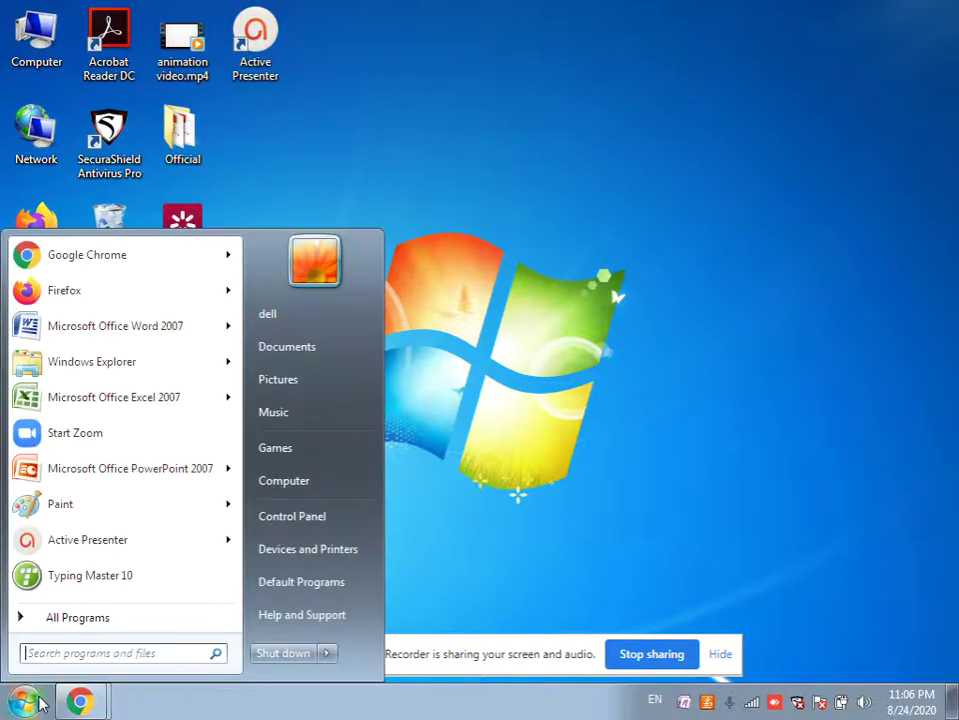
click(94, 618)
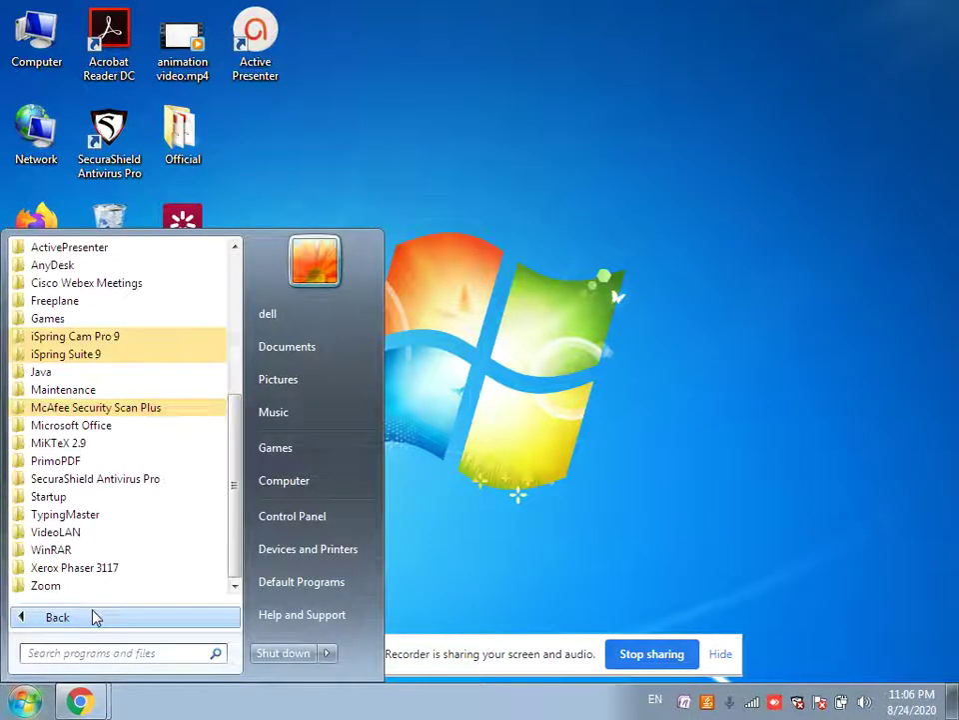
click(118, 429)
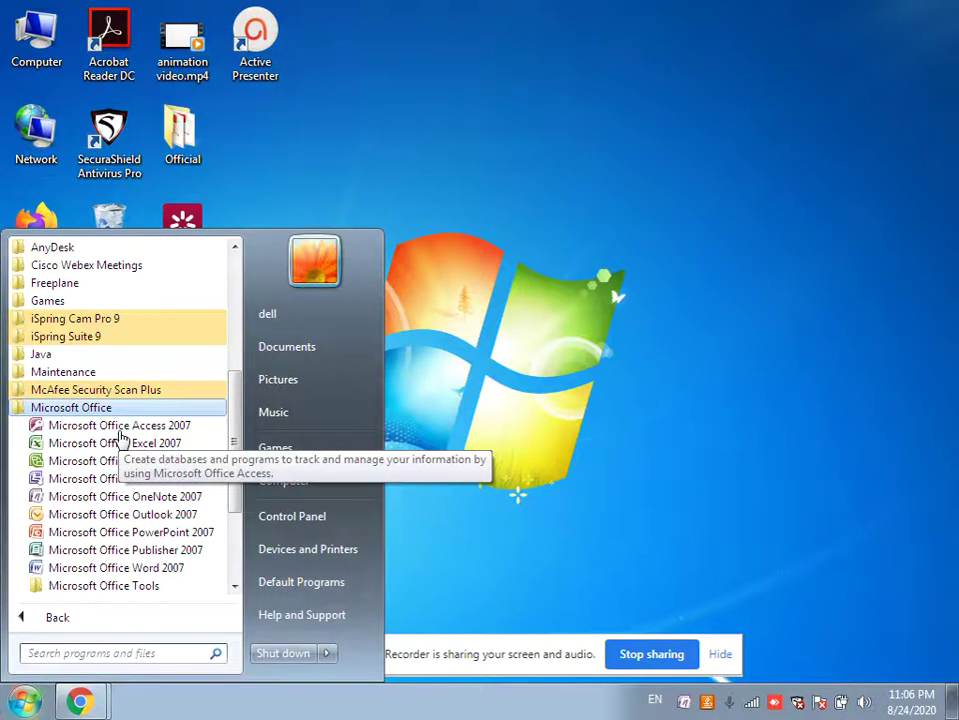
click(117, 568)
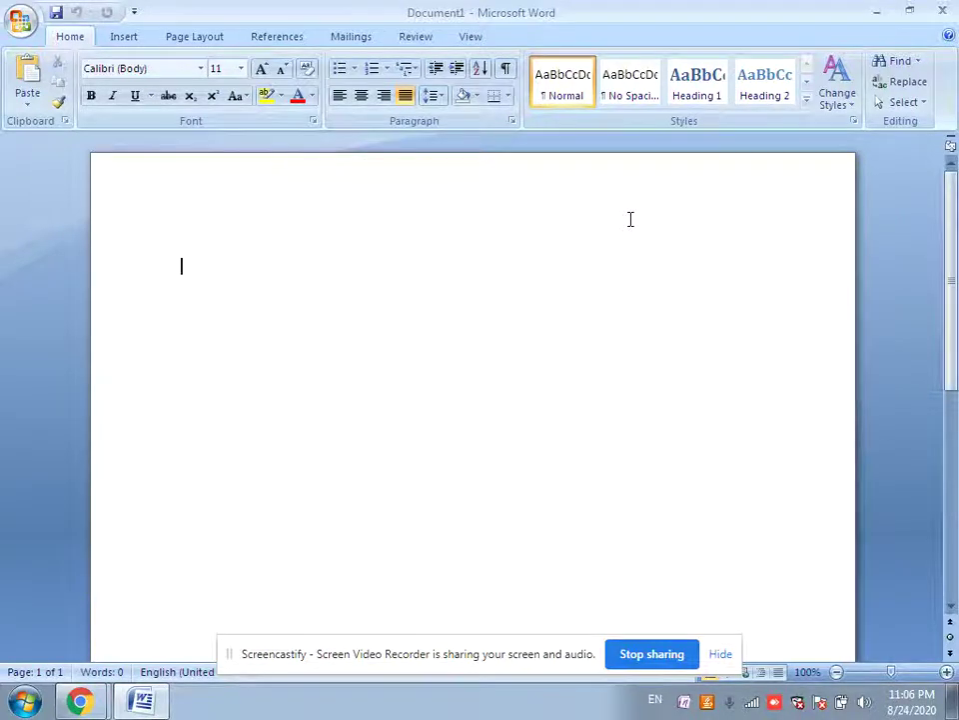
Close the Word window showing the blank Document1
click(950, 12)
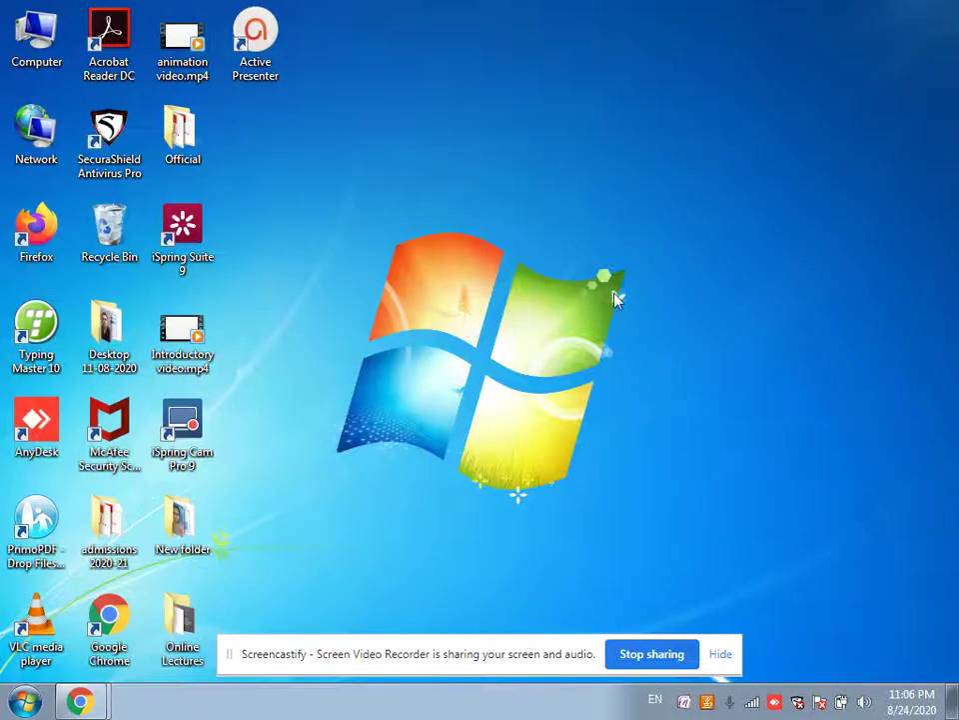
Start Word again by searching 'winword' in the Start menu
click(24, 704)
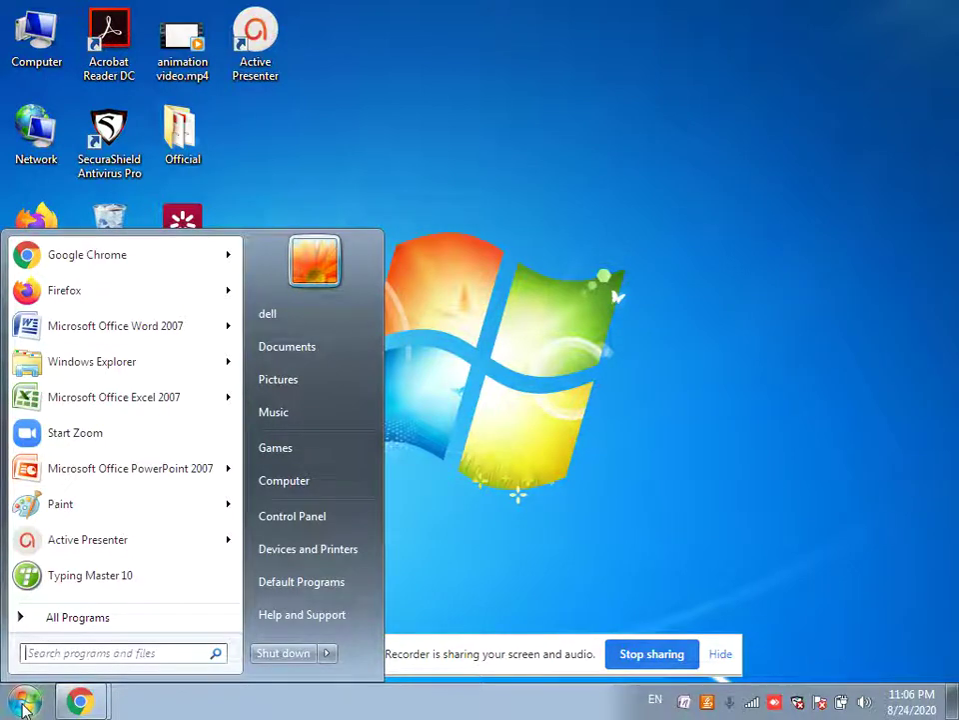
text(w)
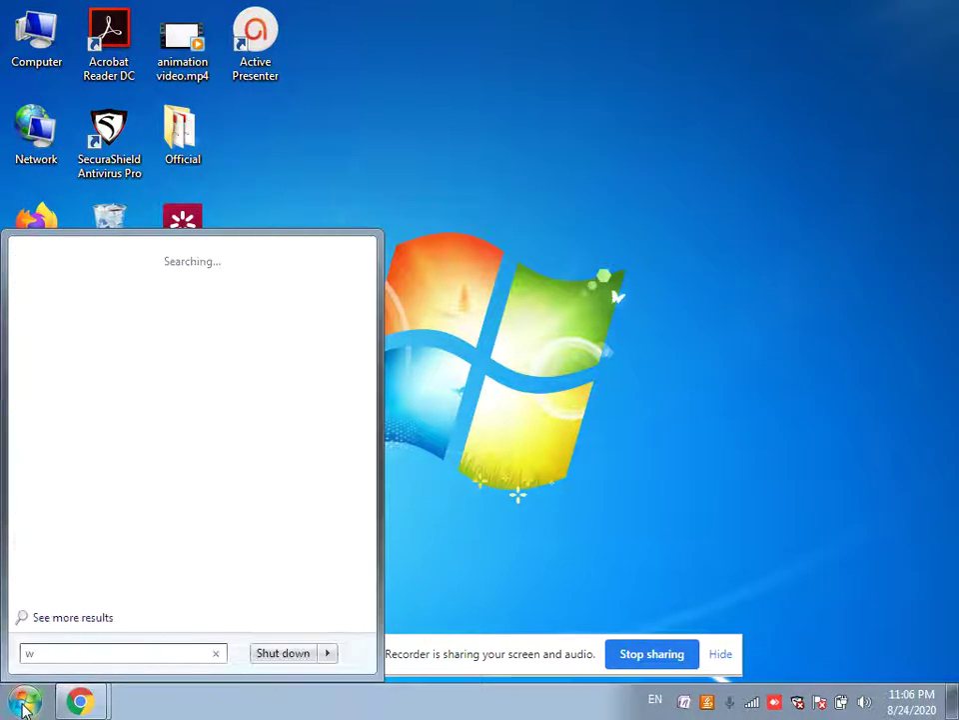
text(inword)
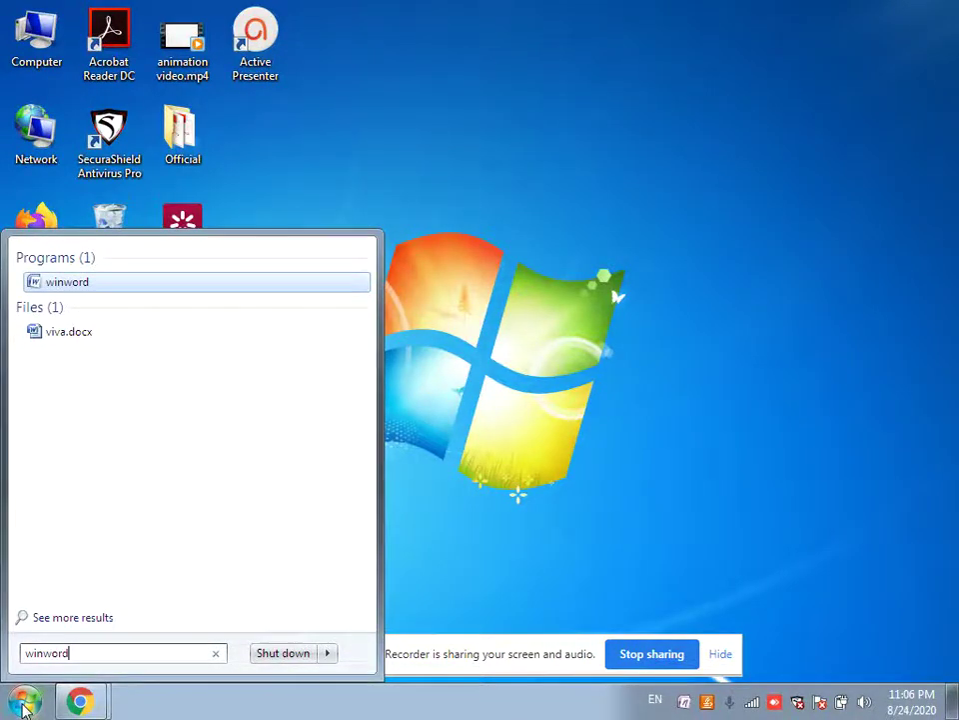
key(Return)
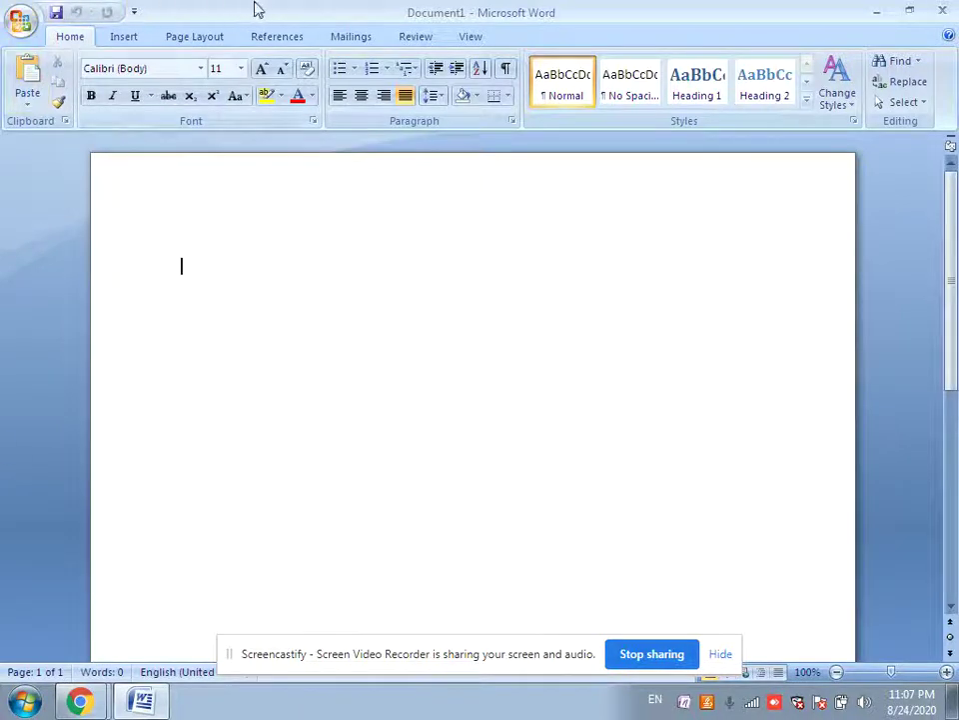
click(22, 22)
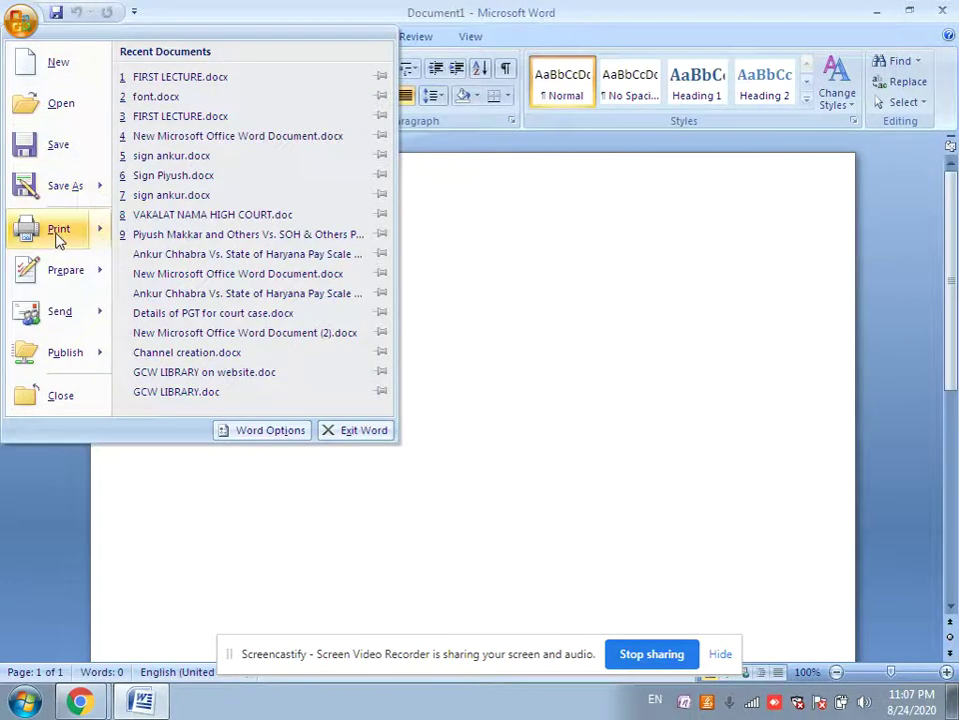
mouse_move(60, 288)
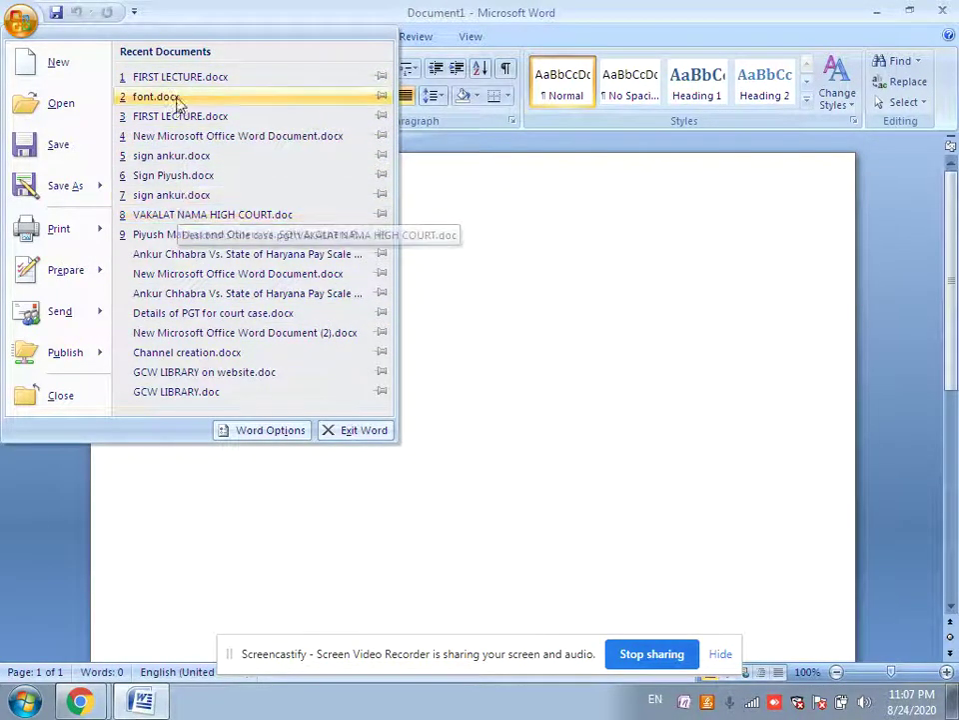
click(26, 22)
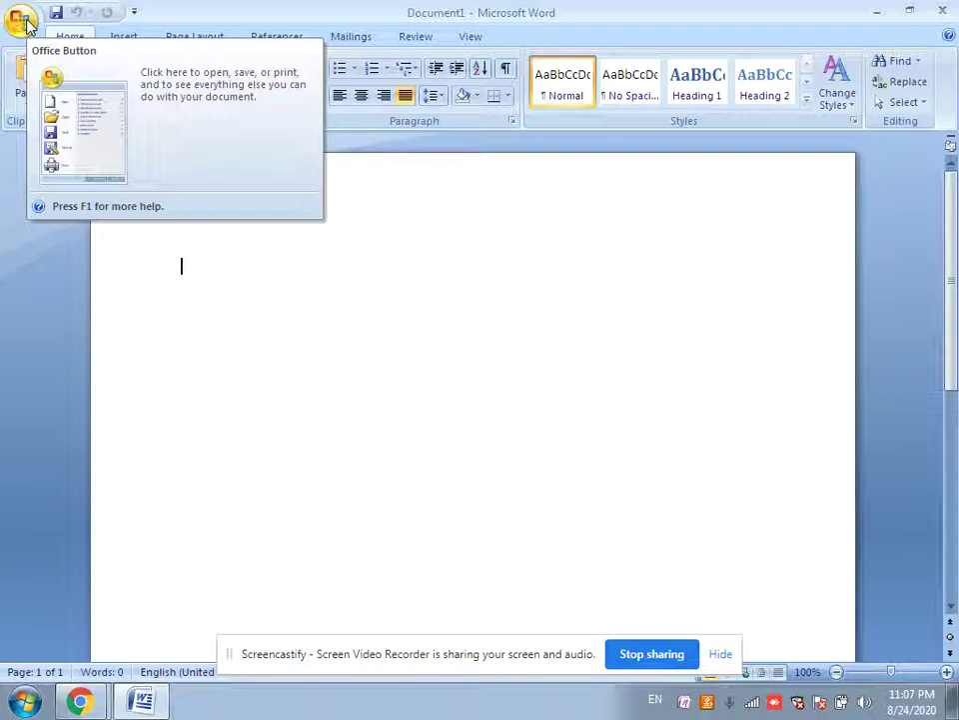
click(22, 20)
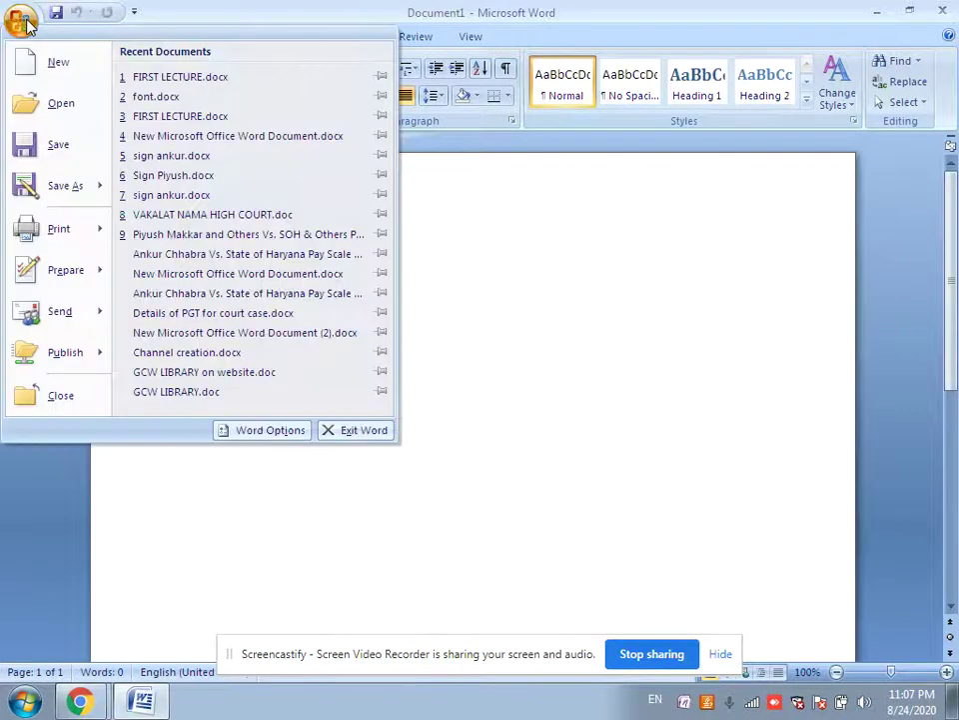
click(22, 20)
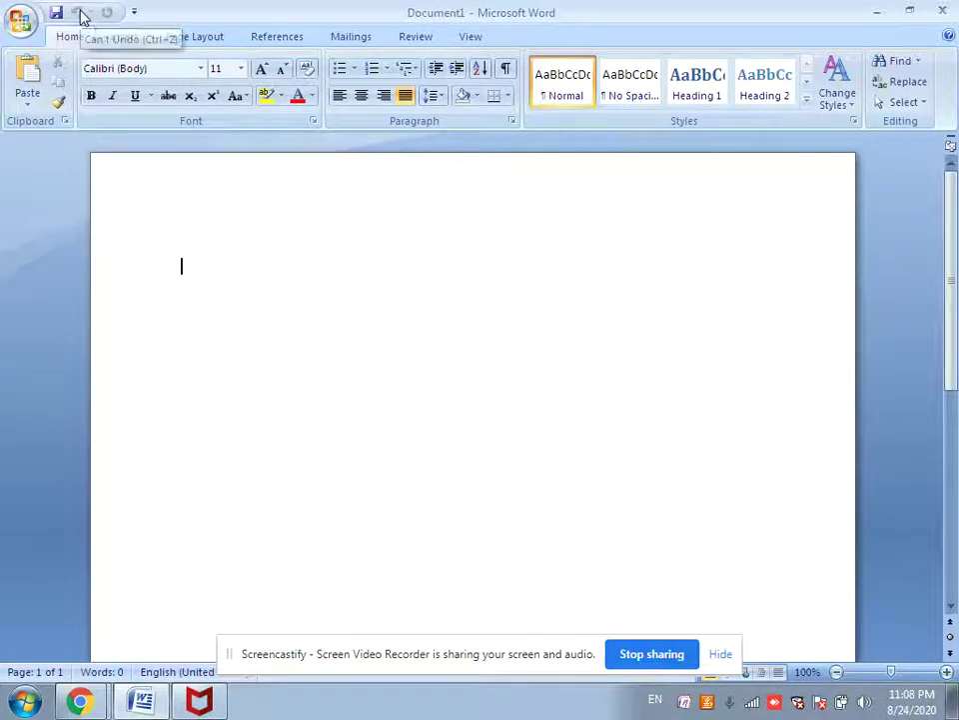
Add New and E-mail to the Quick Access Toolbar and remove Undo from it
click(134, 14)
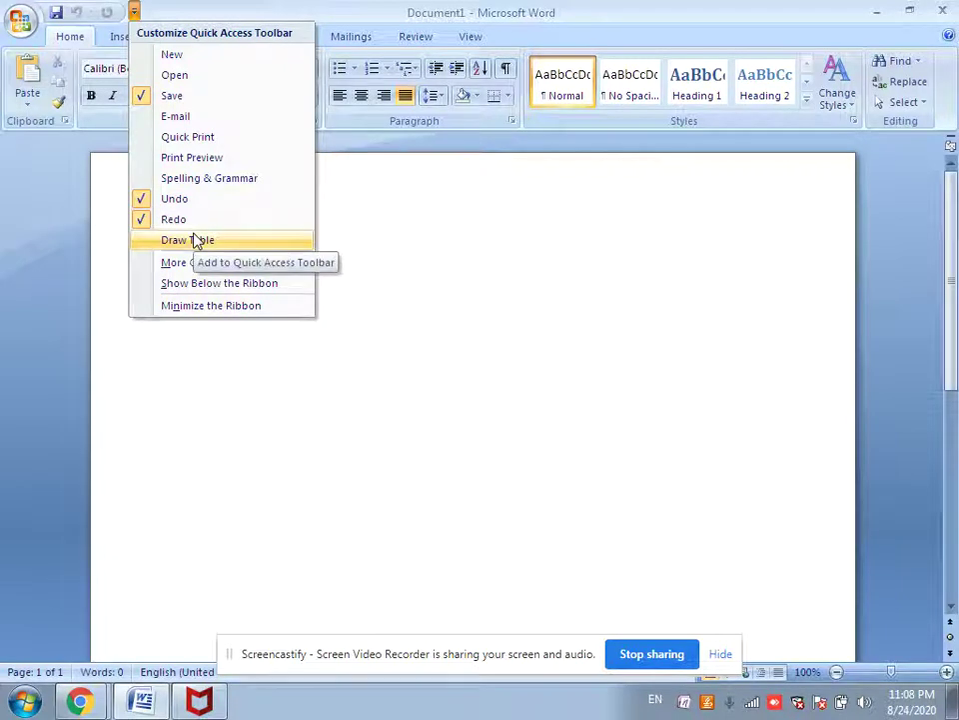
click(157, 56)
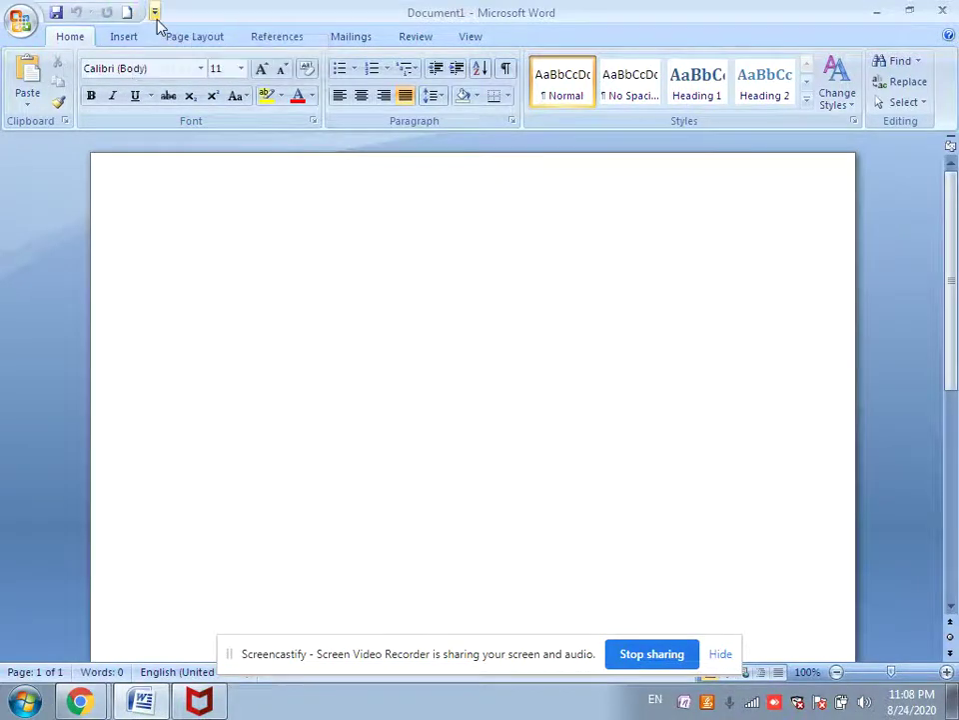
click(156, 18)
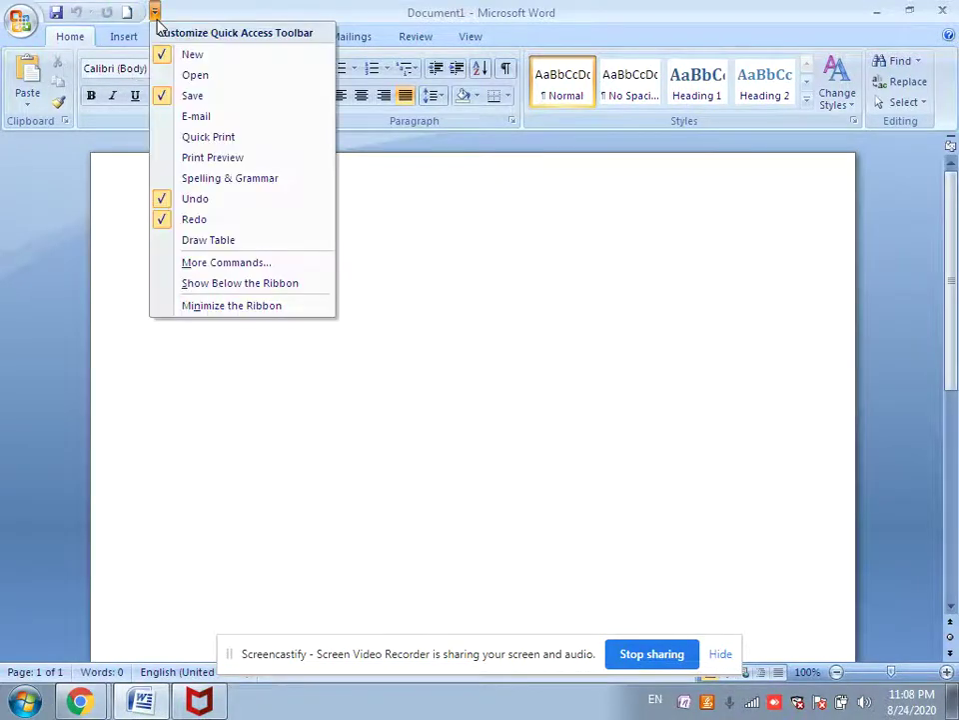
click(171, 124)
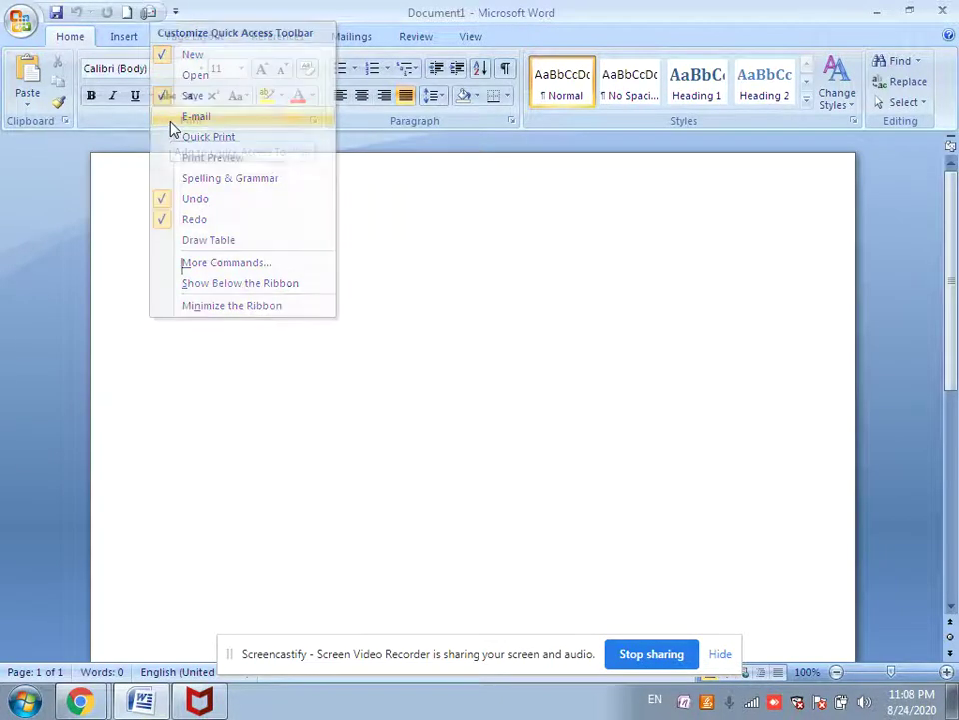
click(176, 12)
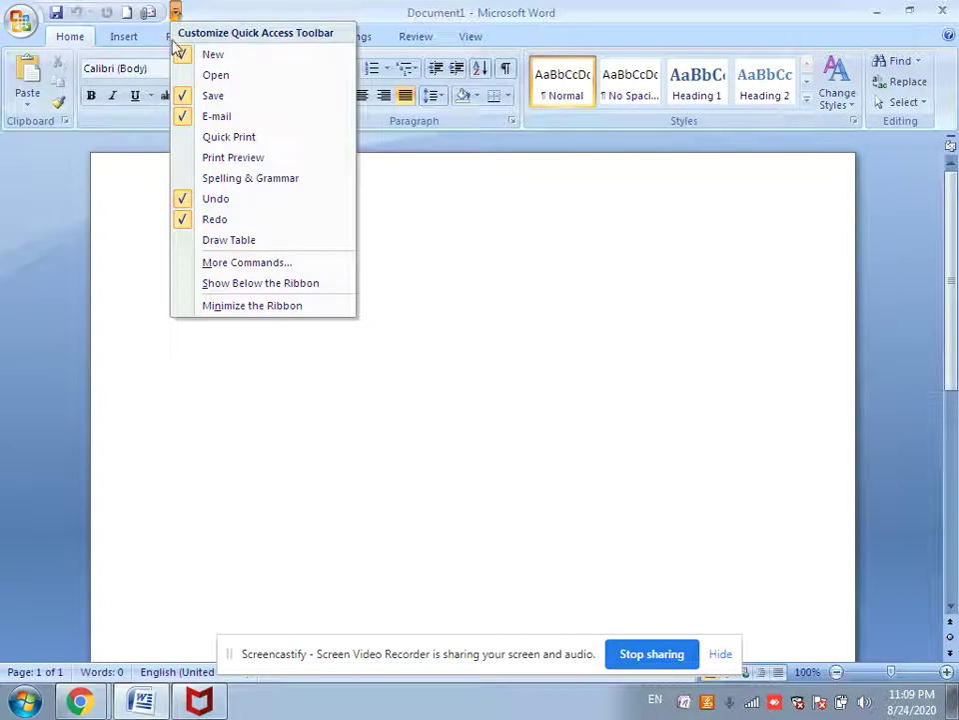
click(183, 202)
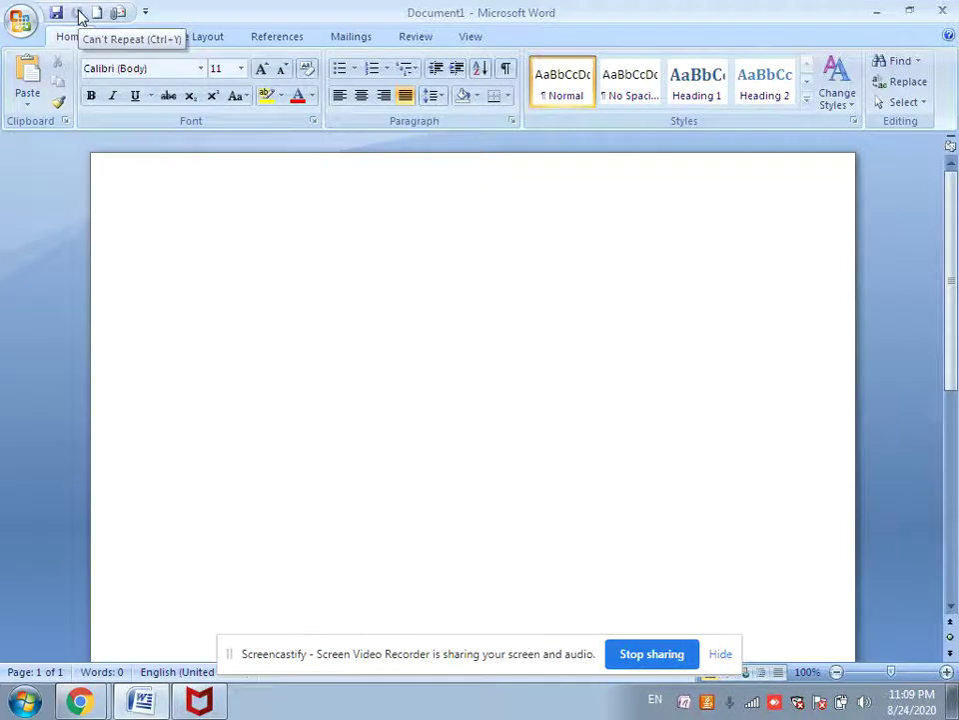
Remove E-mail from the Quick Access Toolbar, leaving Save, Redo and New
click(145, 11)
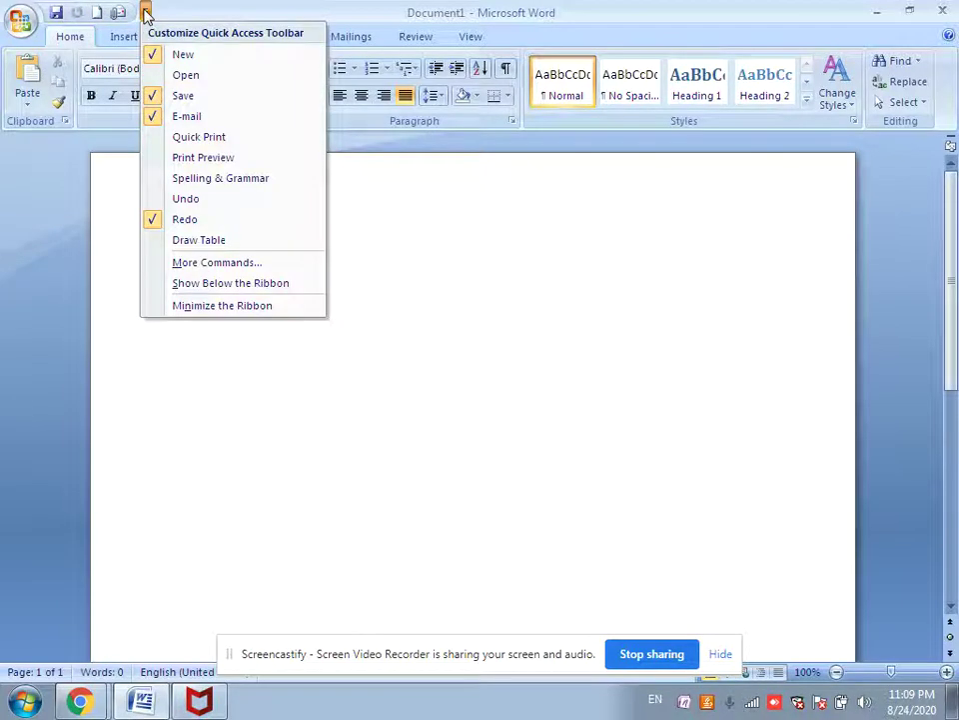
click(151, 120)
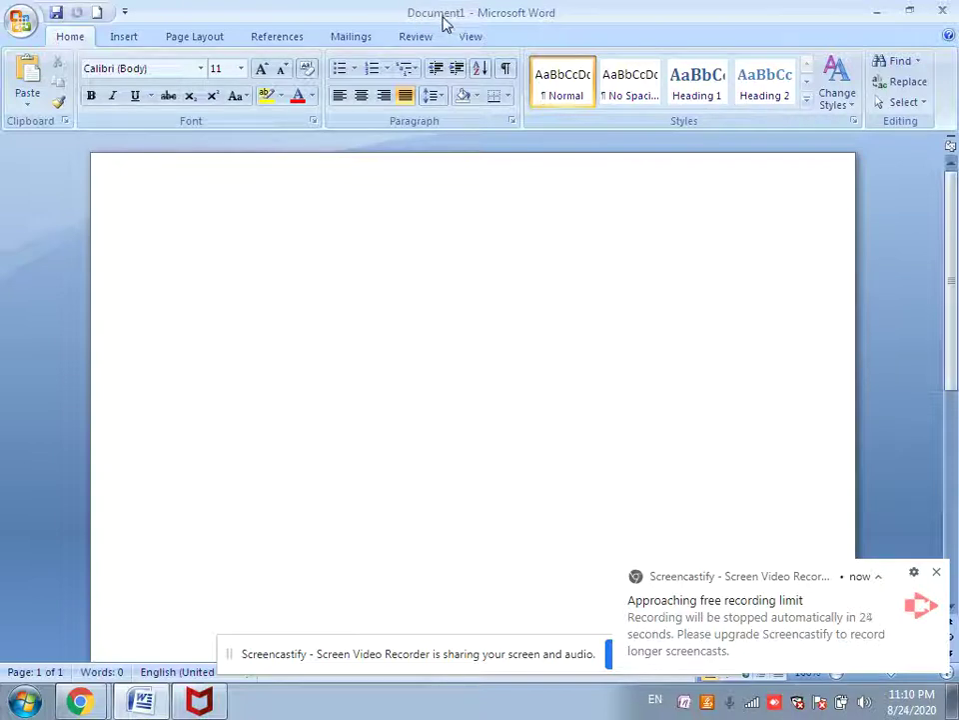
Save the document to the Desktop with the file name 'font' as a .docx
click(19, 24)
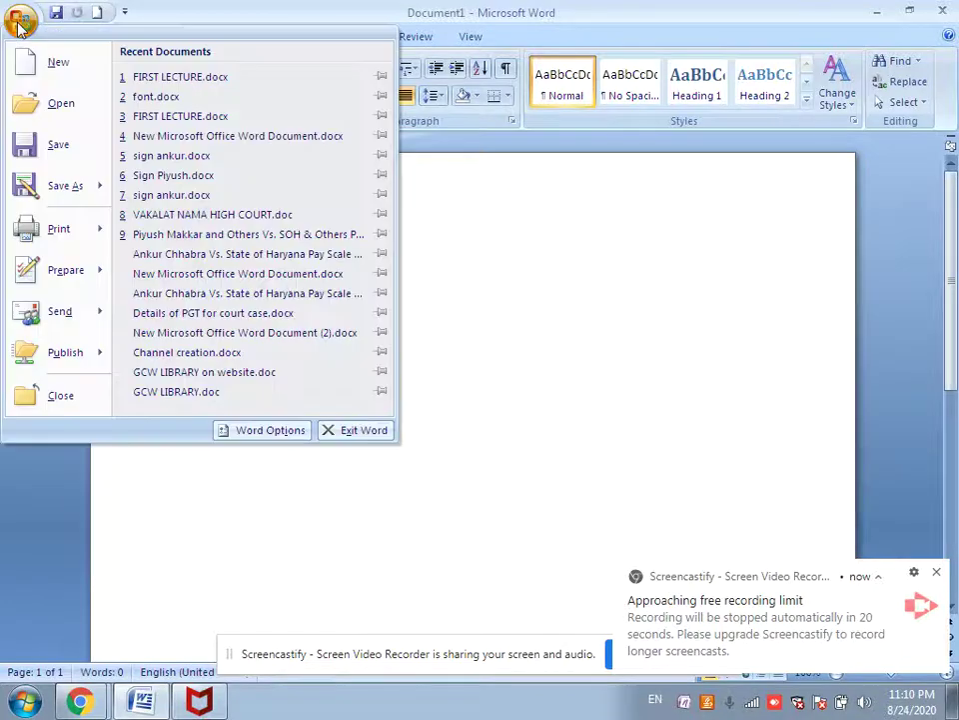
click(55, 146)
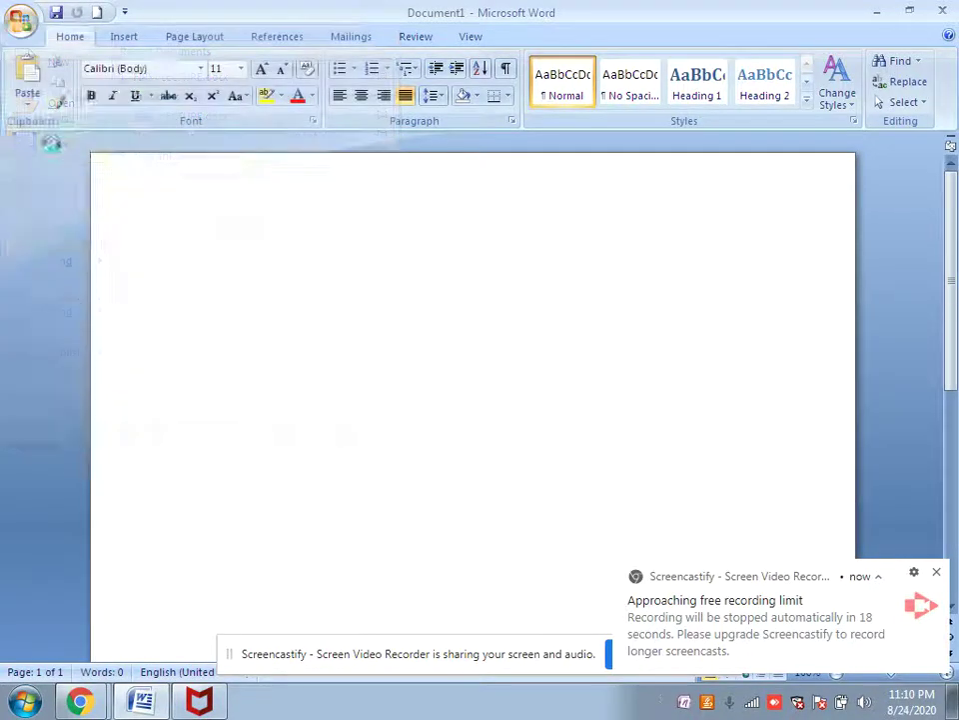
click(76, 161)
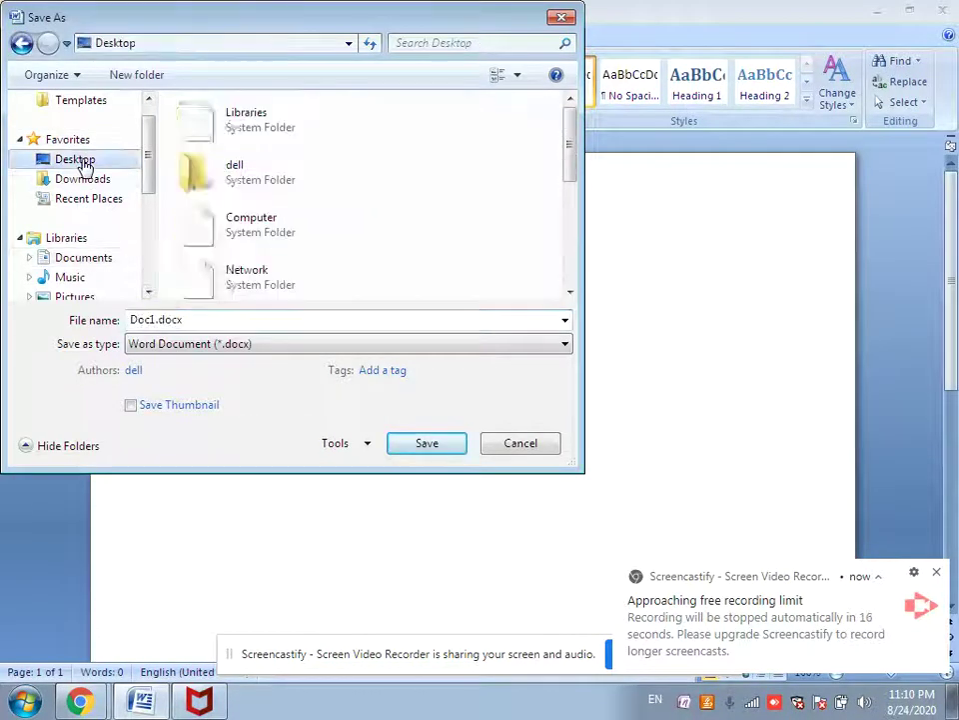
double_click(188, 321)
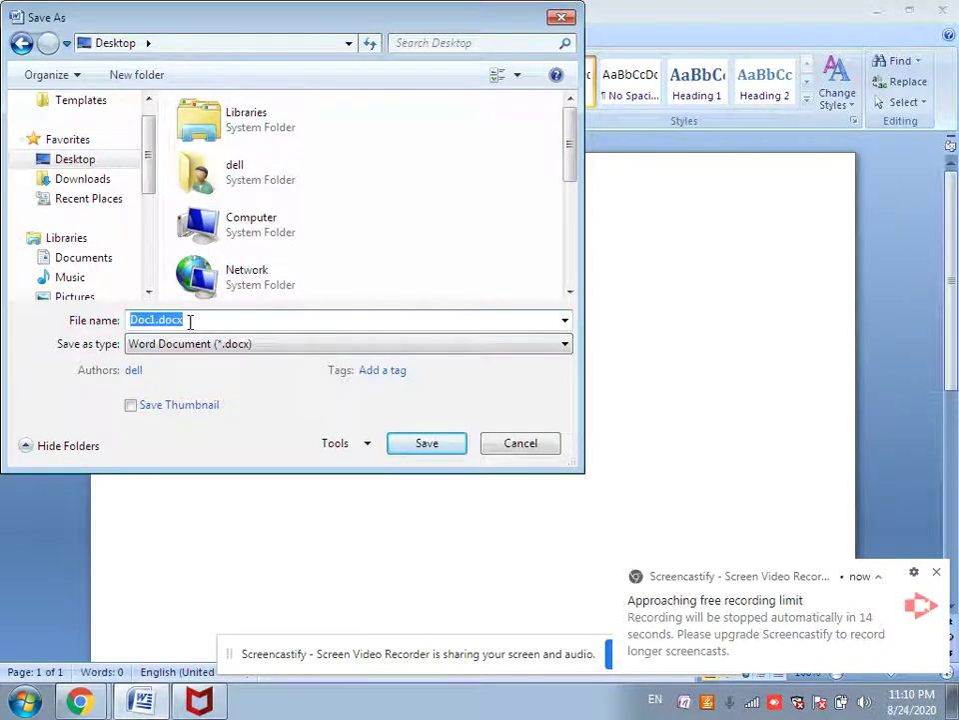
text(font)
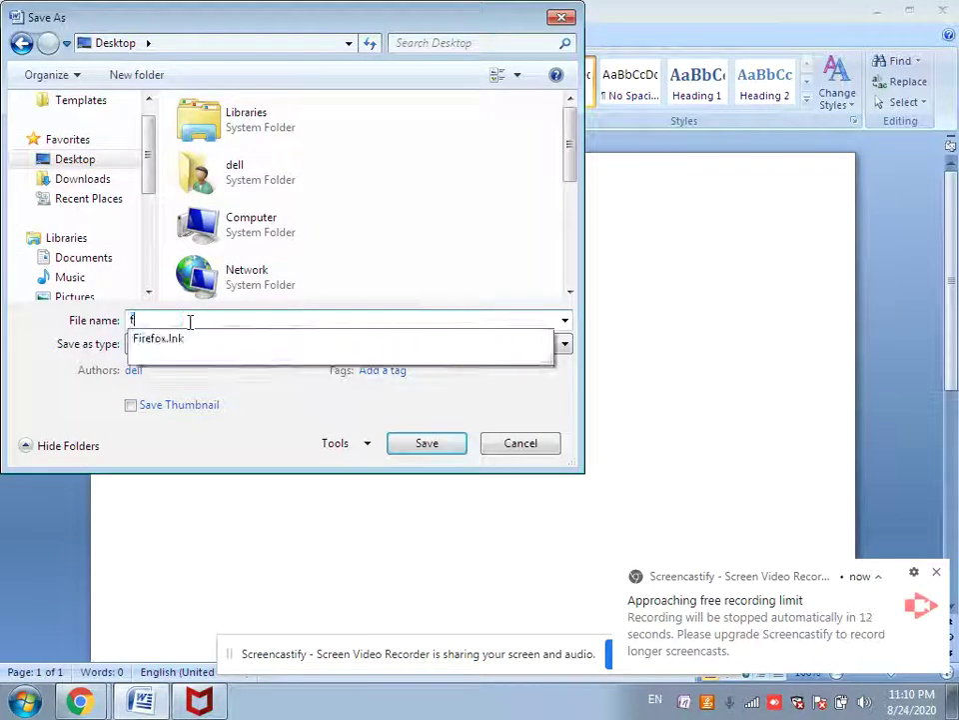
click(417, 447)
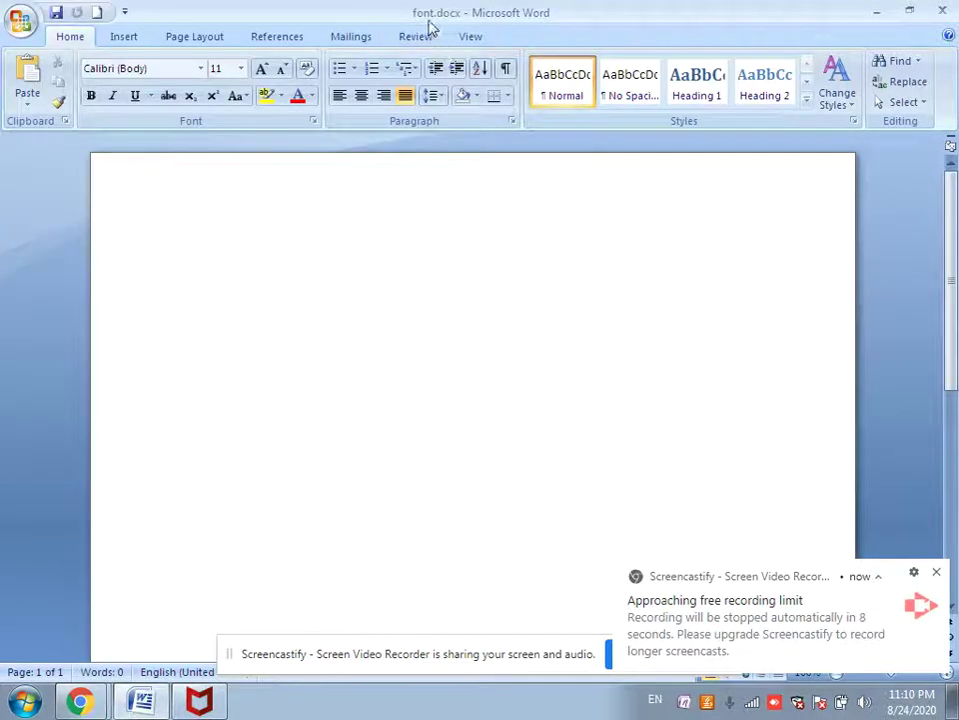